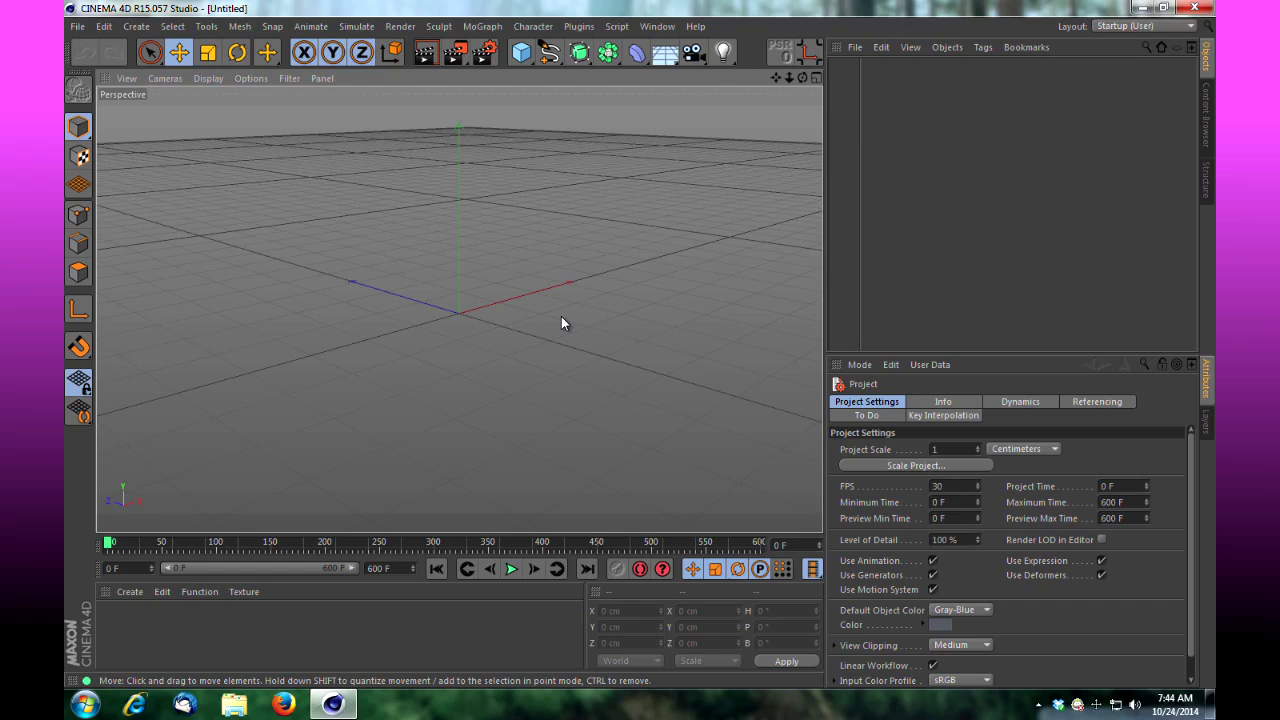
# Add a cube sized about 103 × 310 × 103 cm and move it to about 524 cm along Z.
pyautogui.click(521, 52)
pyautogui.moveTo(499, 299); pyautogui.dragTo(440, 320)
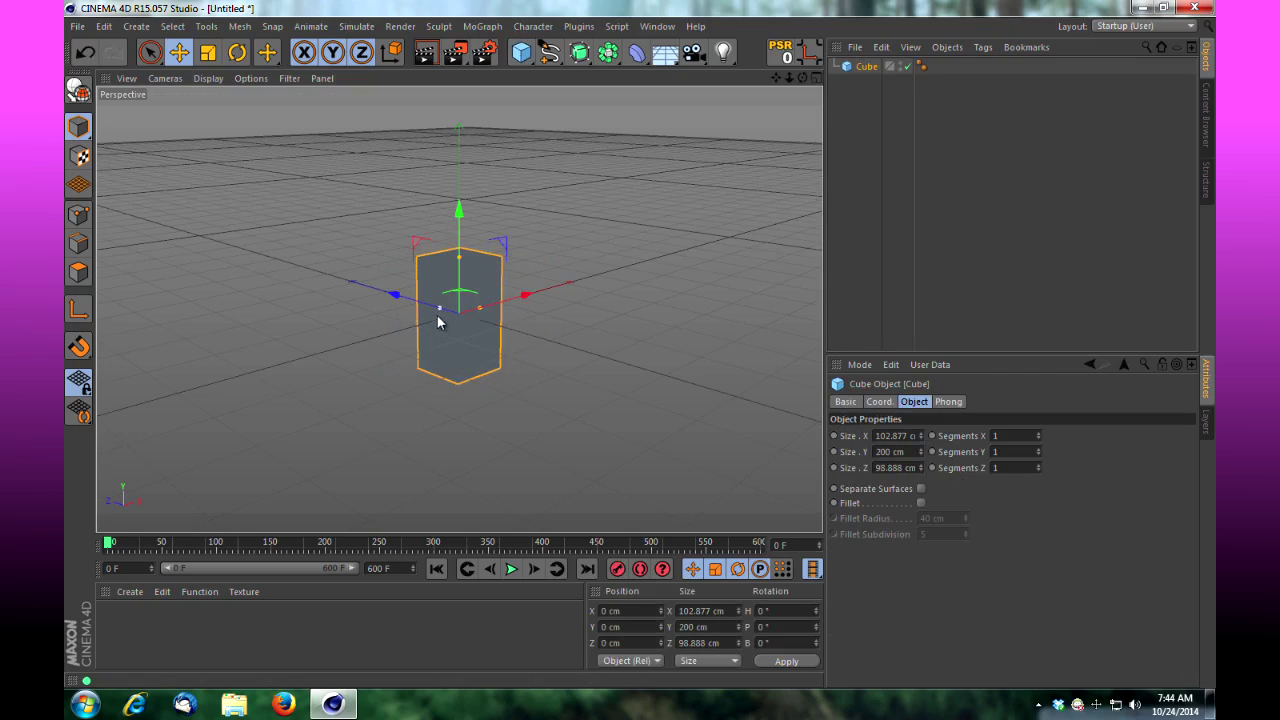
pyautogui.moveTo(460, 258); pyautogui.dragTo(468, 232)
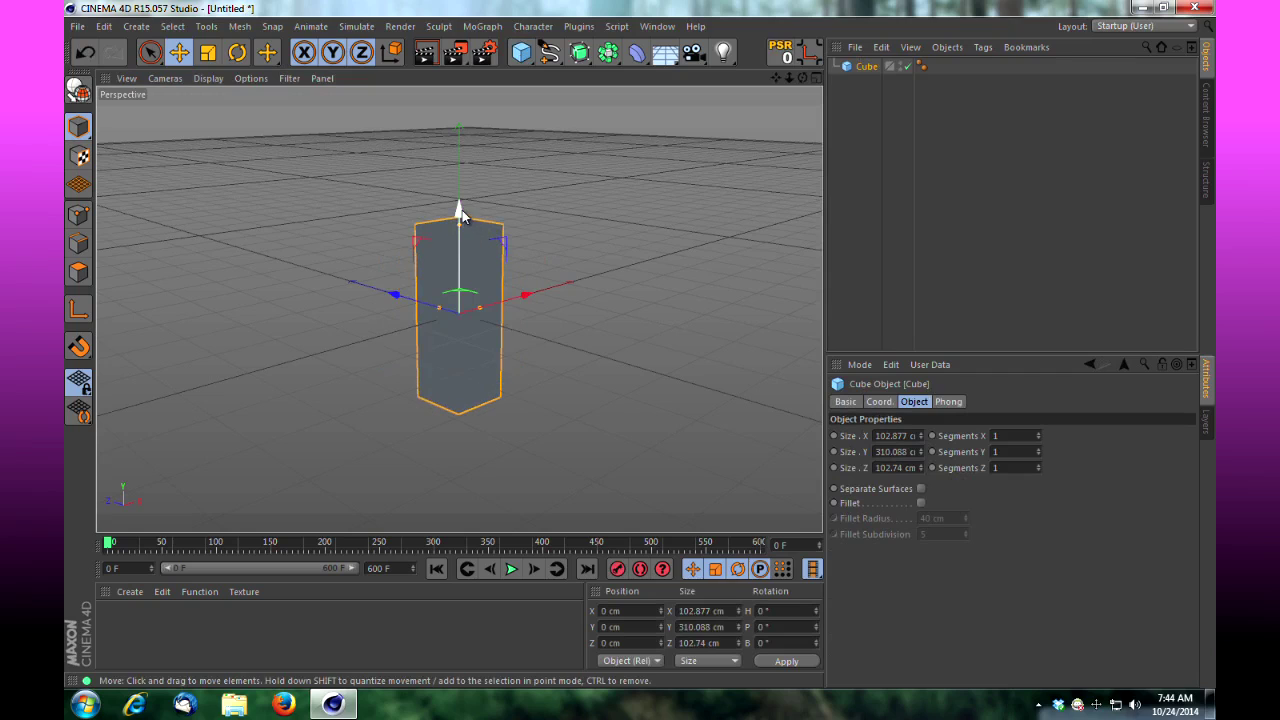
pyautogui.moveTo(412, 294); pyautogui.dragTo(246, 251)
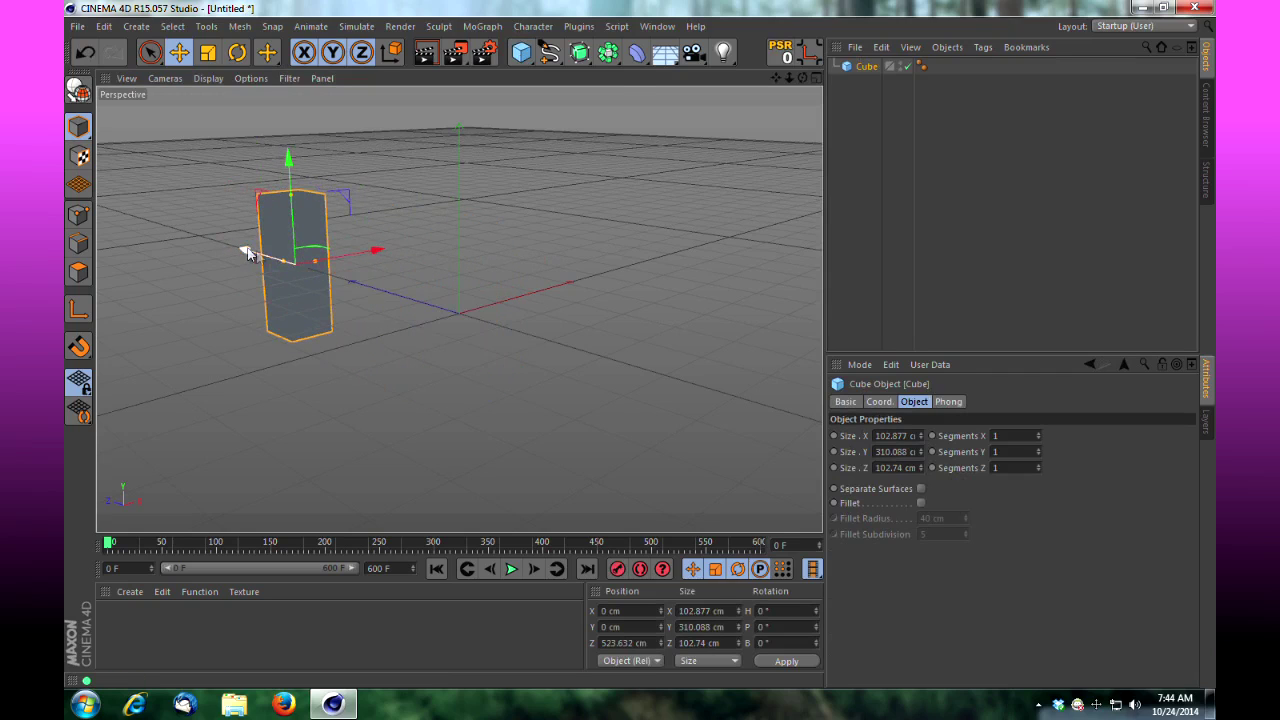
# Duplicate the cube and move the copy along X and Z to stand as a second pillar across the grid.
pyautogui.keyDown('ctrl'); pyautogui.moveTo(862, 71); pyautogui.dragTo(866, 82); pyautogui.keyUp('ctrl')
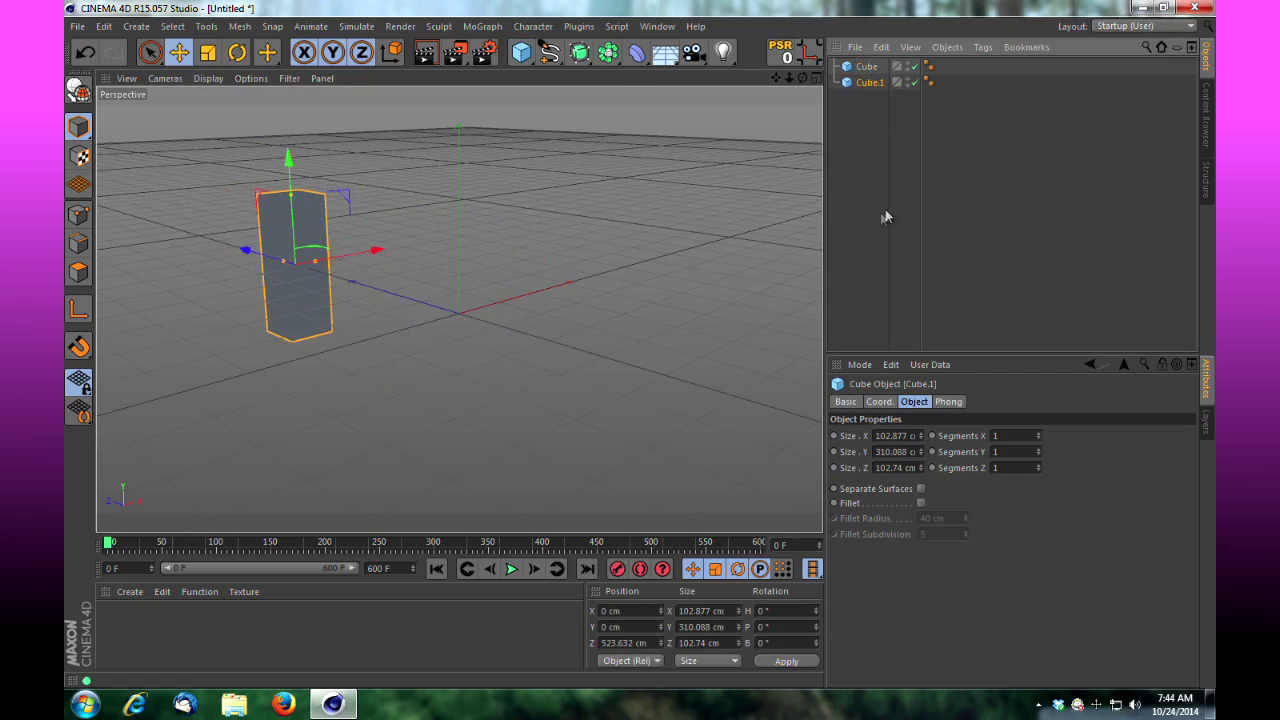
pyautogui.moveTo(377, 249); pyautogui.dragTo(616, 205)
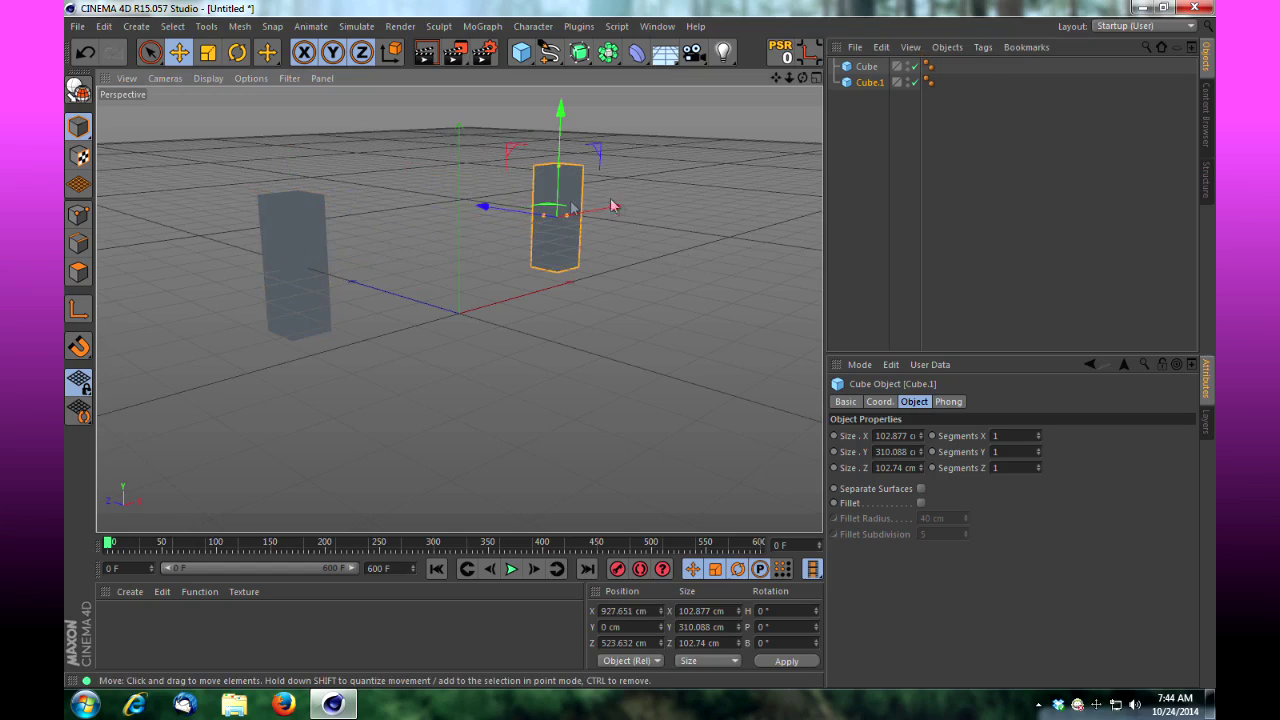
pyautogui.moveTo(486, 207); pyautogui.dragTo(757, 214)
# Duplicate the second pillar and place the copy in the foreground at about X 116 cm, Z -390 cm.
pyautogui.keyDown('ctrl'); pyautogui.moveTo(873, 88); pyautogui.dragTo(872, 111); pyautogui.keyUp('ctrl')
pyautogui.moveTo(695, 224); pyautogui.dragTo(530, 252)
pyautogui.moveTo(425, 243); pyautogui.dragTo(658, 378)
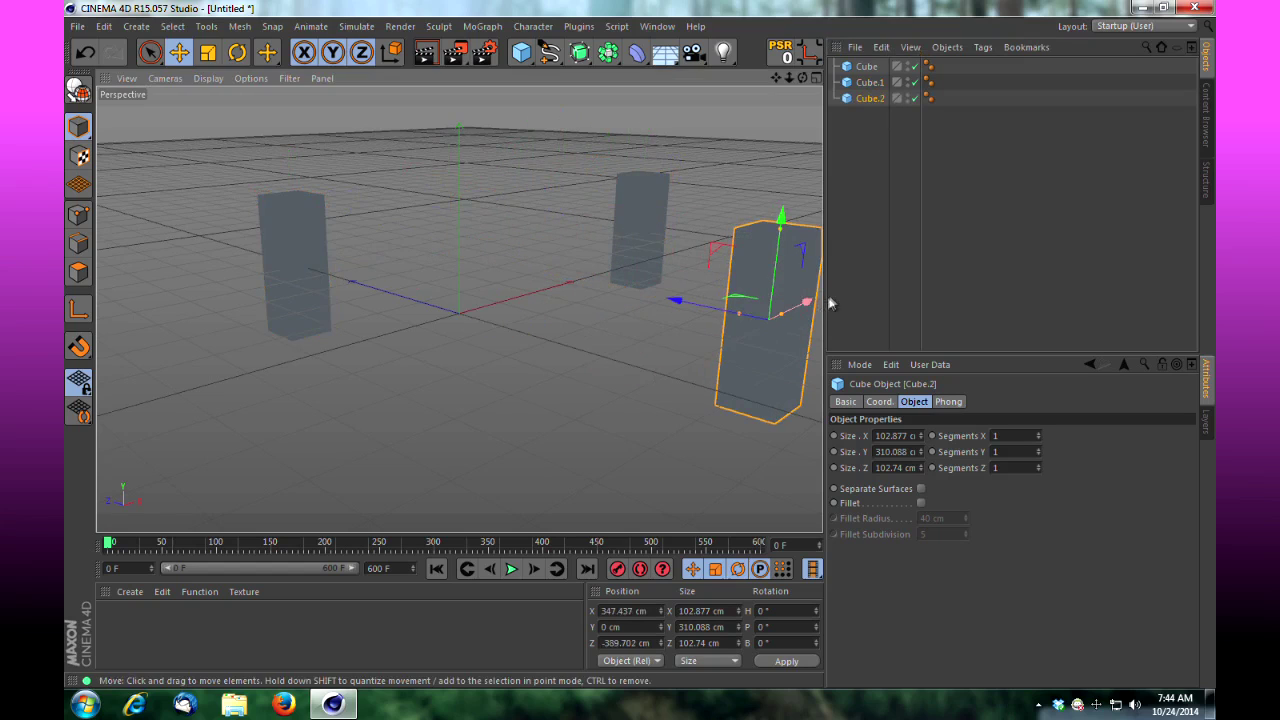
pyautogui.moveTo(807, 302); pyautogui.dragTo(757, 349)
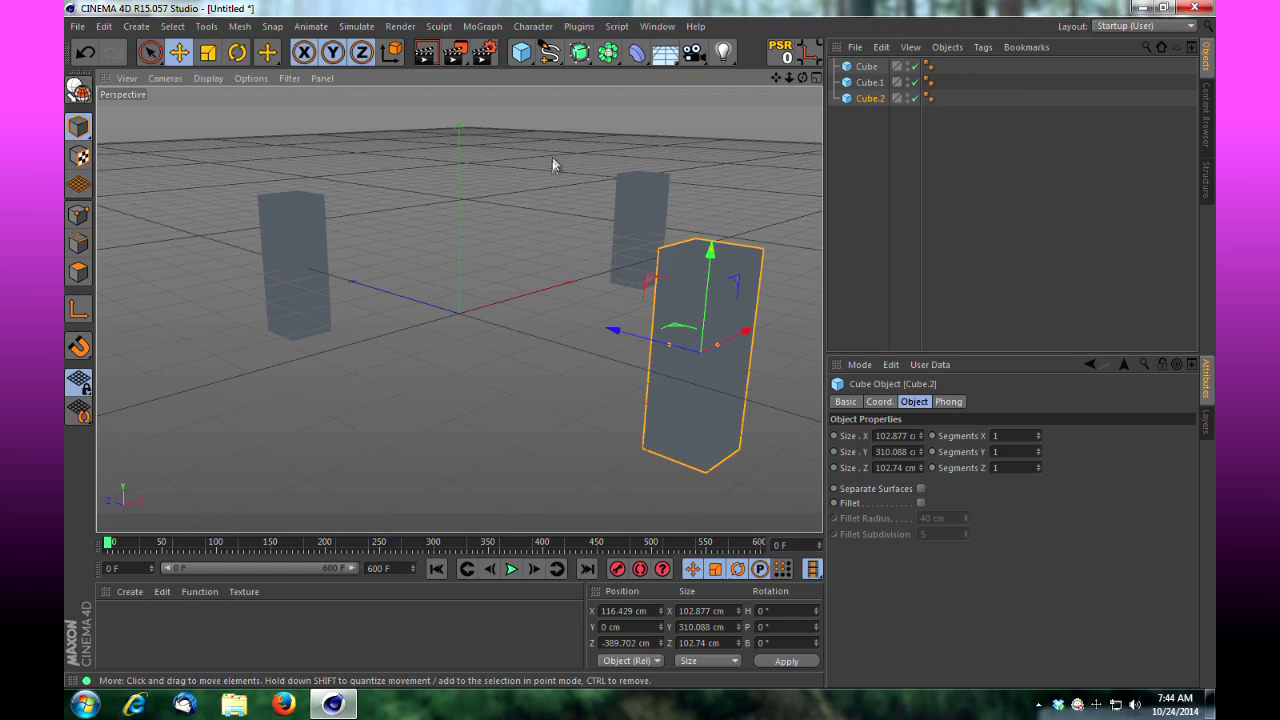
# Open the Cappucino motion recorder and place its window clear of the viewport.
pyautogui.click(536, 27)
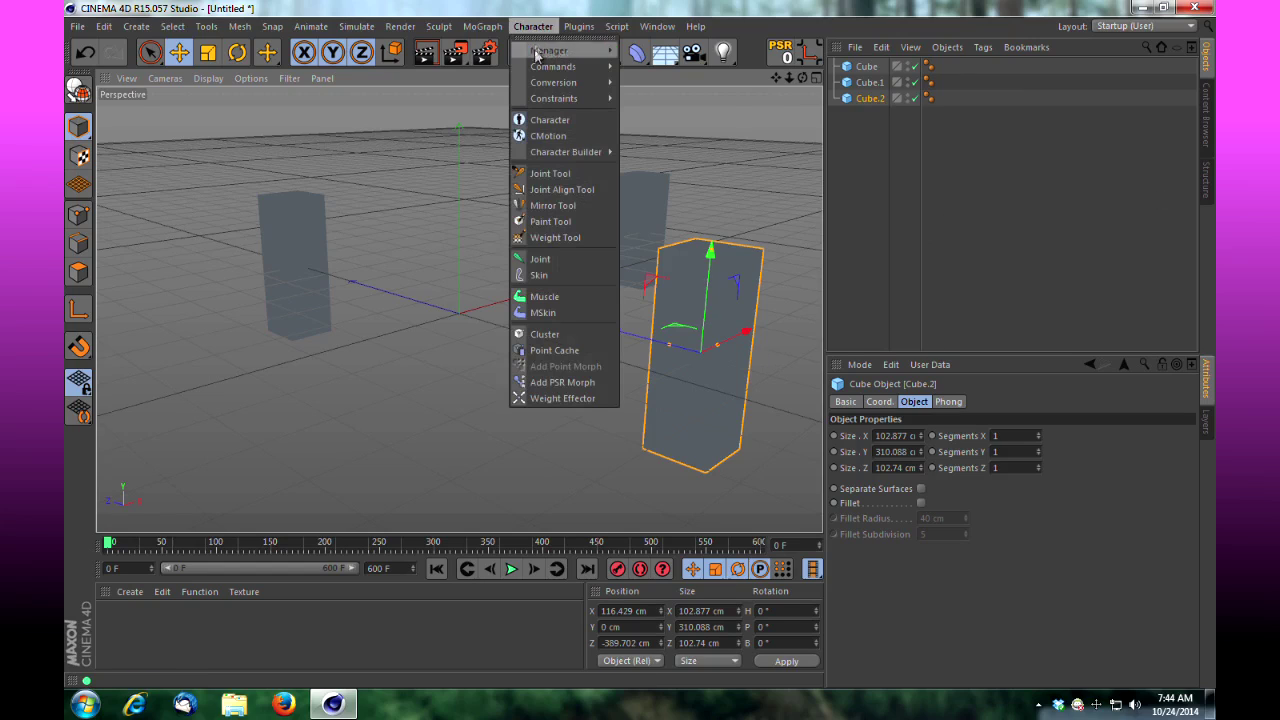
pyautogui.moveTo(535, 55)
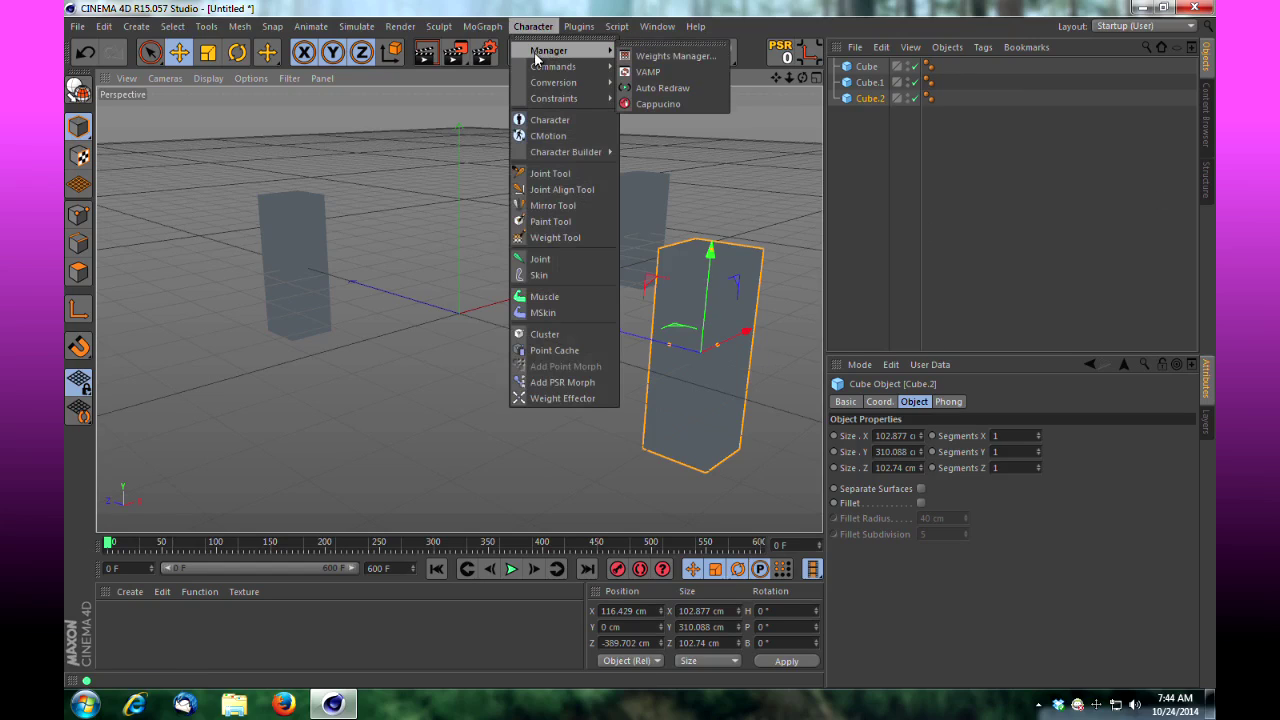
pyautogui.click(699, 105)
pyautogui.moveTo(690, 10); pyautogui.dragTo(1062, 114)
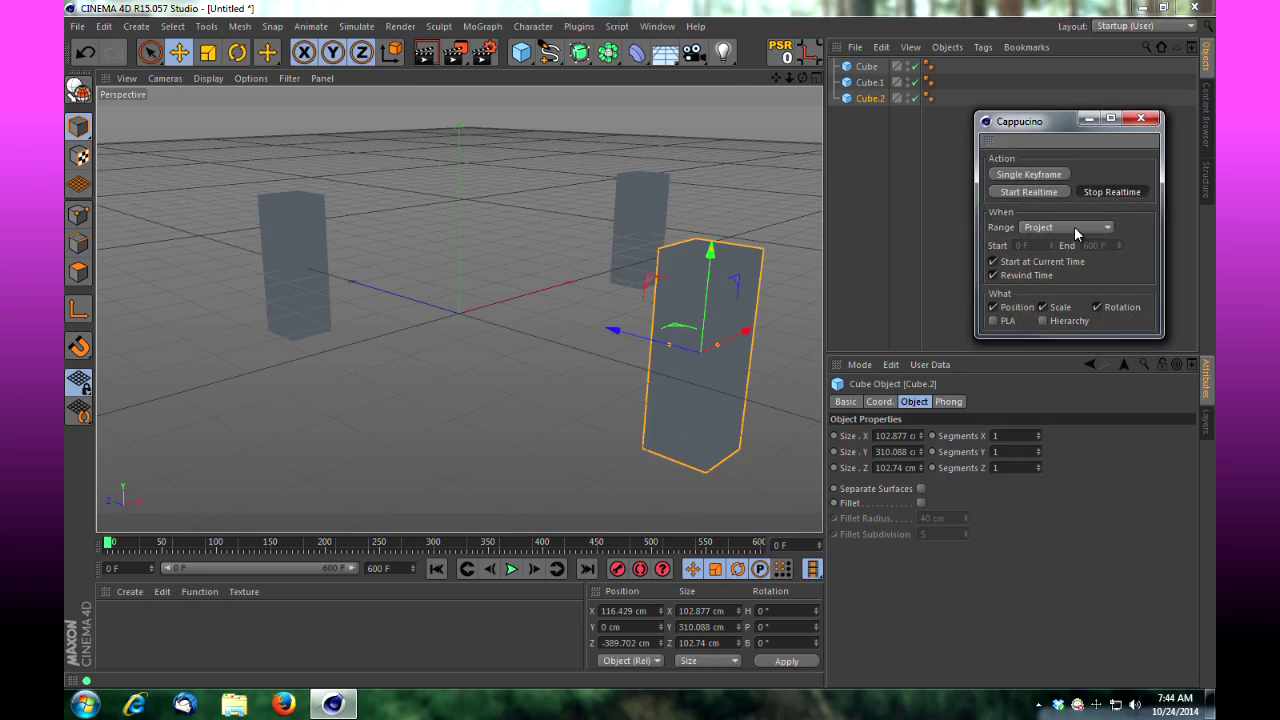
# Add a camera to the scene, and slightly reposition and enlarge the Cappucino window.
pyautogui.click(694, 52)
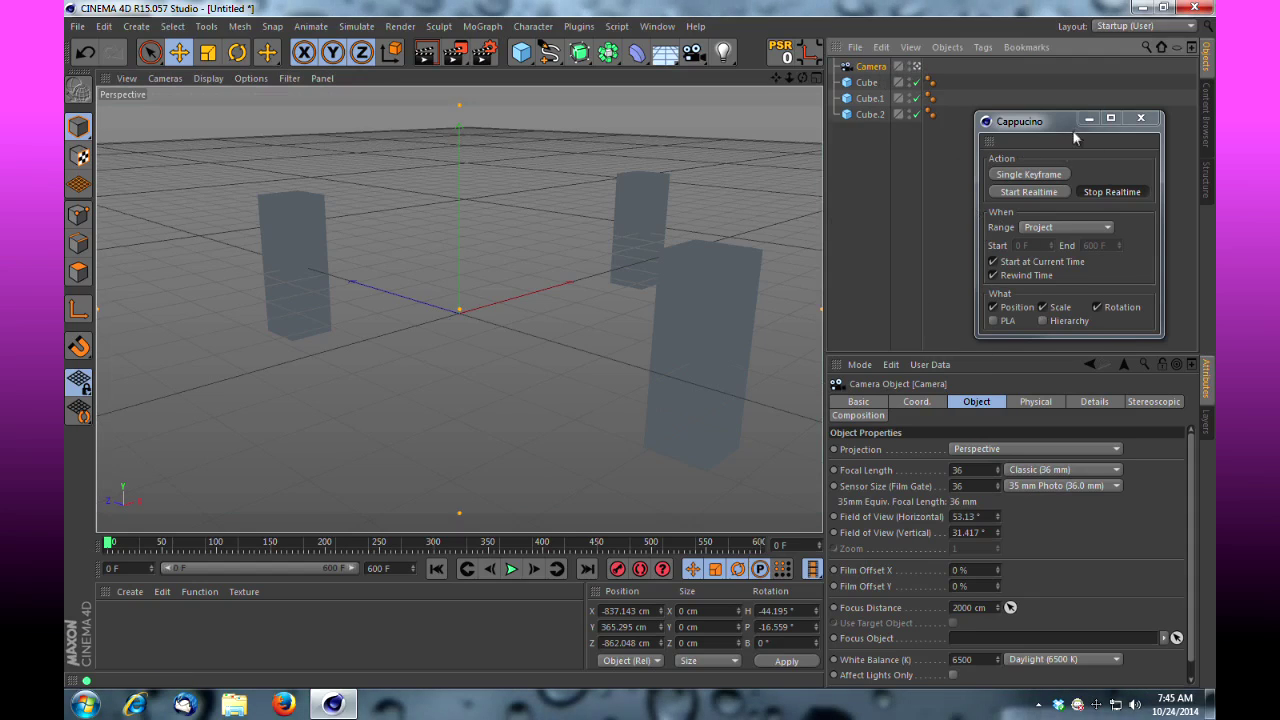
pyautogui.moveTo(1070, 123)
pyautogui.mouseDown()
pyautogui.moveTo(916, 133)
pyautogui.moveTo(1080, 108)
pyautogui.mouseUp()
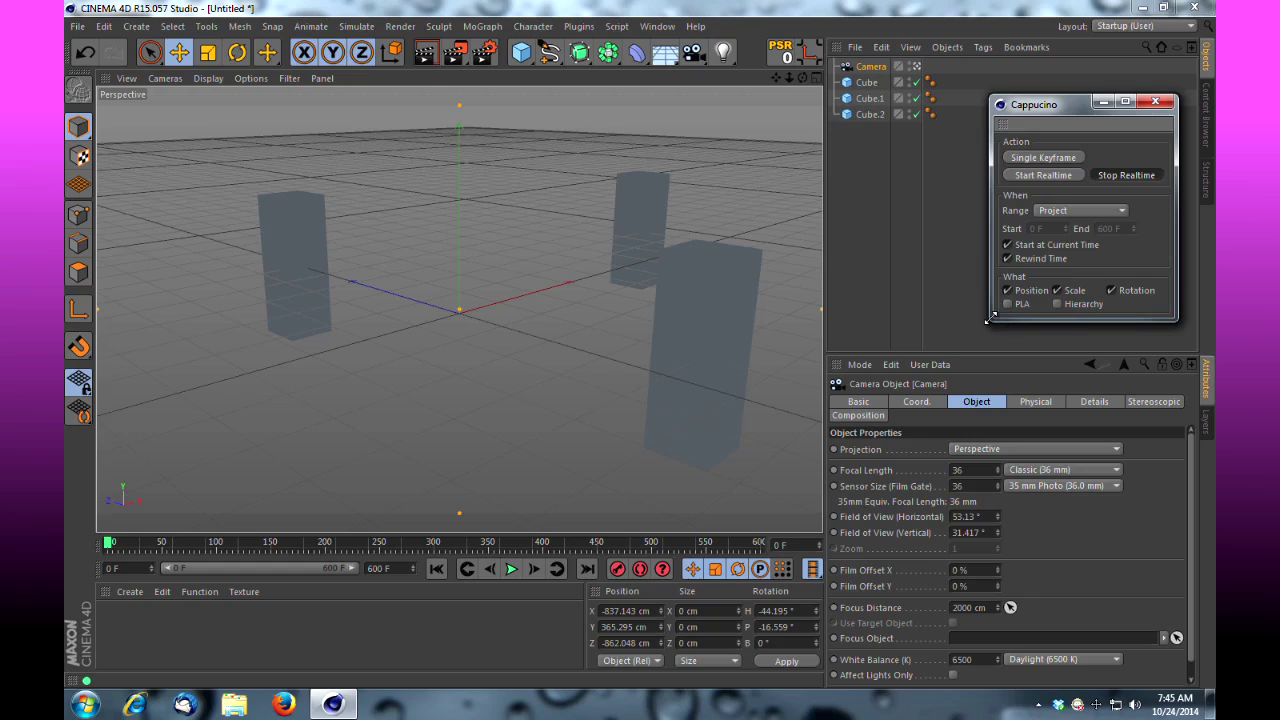
pyautogui.moveTo(988, 318); pyautogui.dragTo(986, 329)
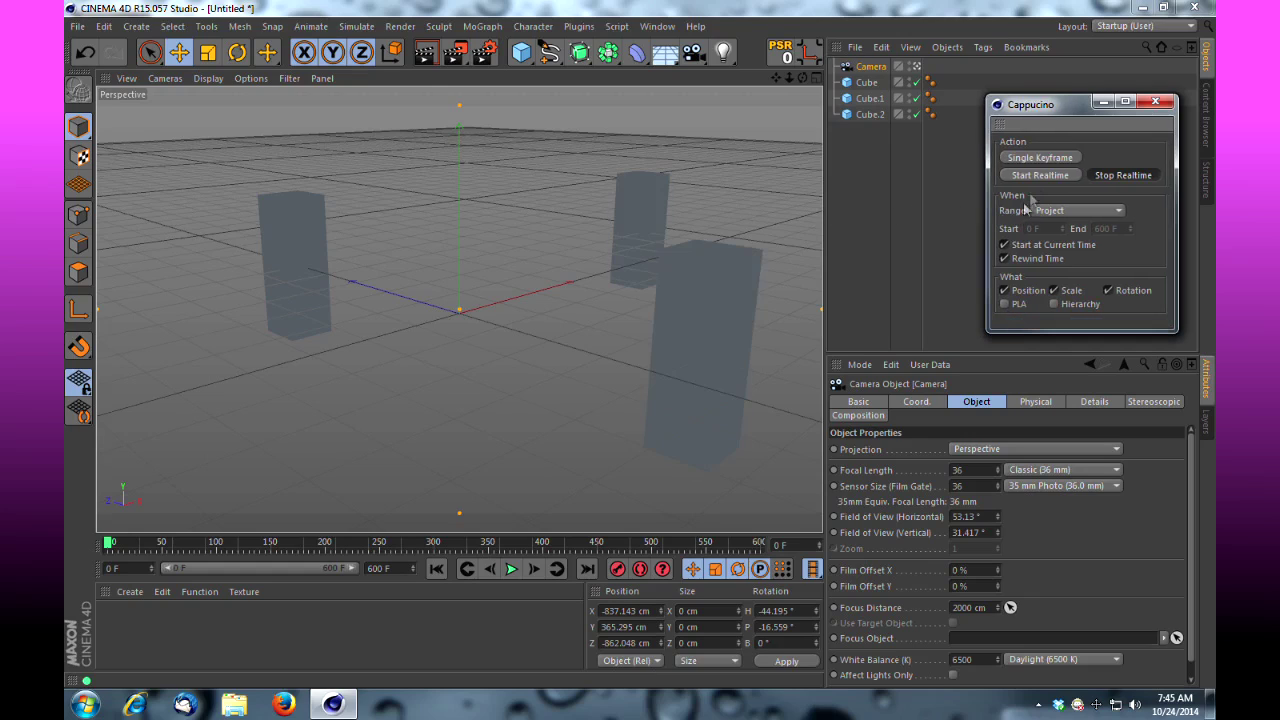
# Record the camera's motion in real time with Cappucino while rotating its view around the pillars.
pyautogui.click(1035, 176)
pyautogui.click(1056, 176)
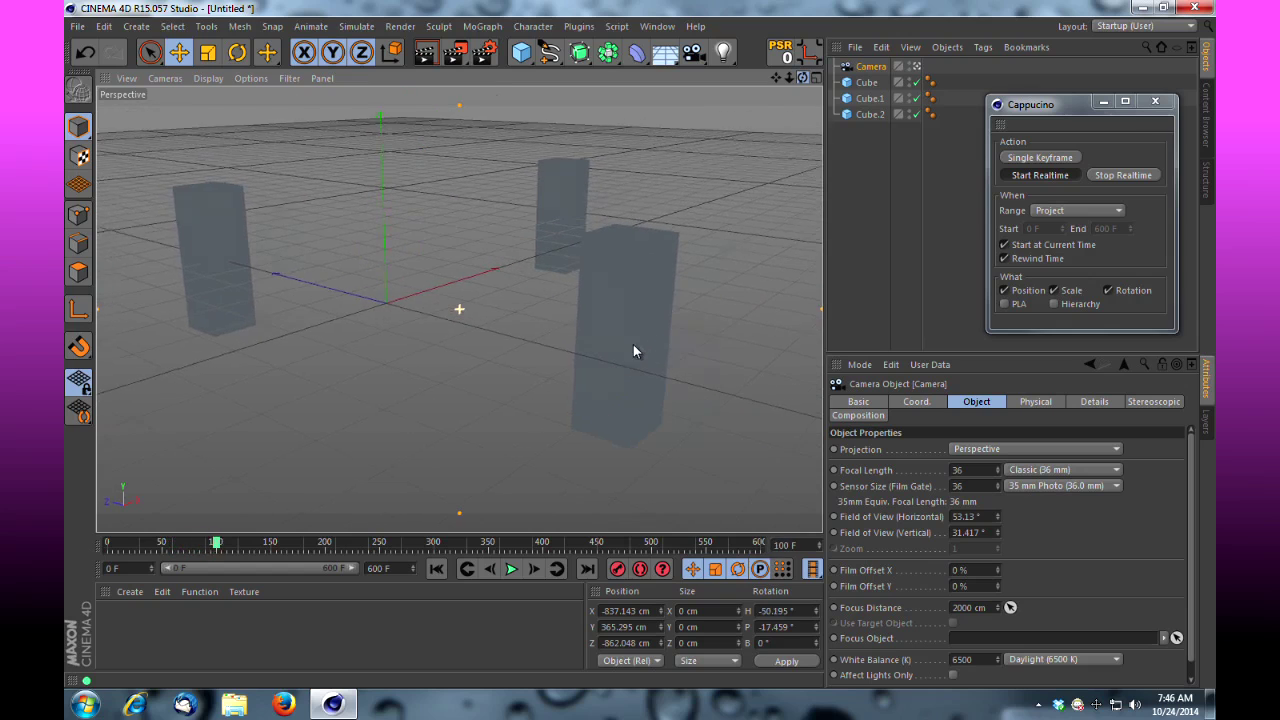
pyautogui.press('Escape')
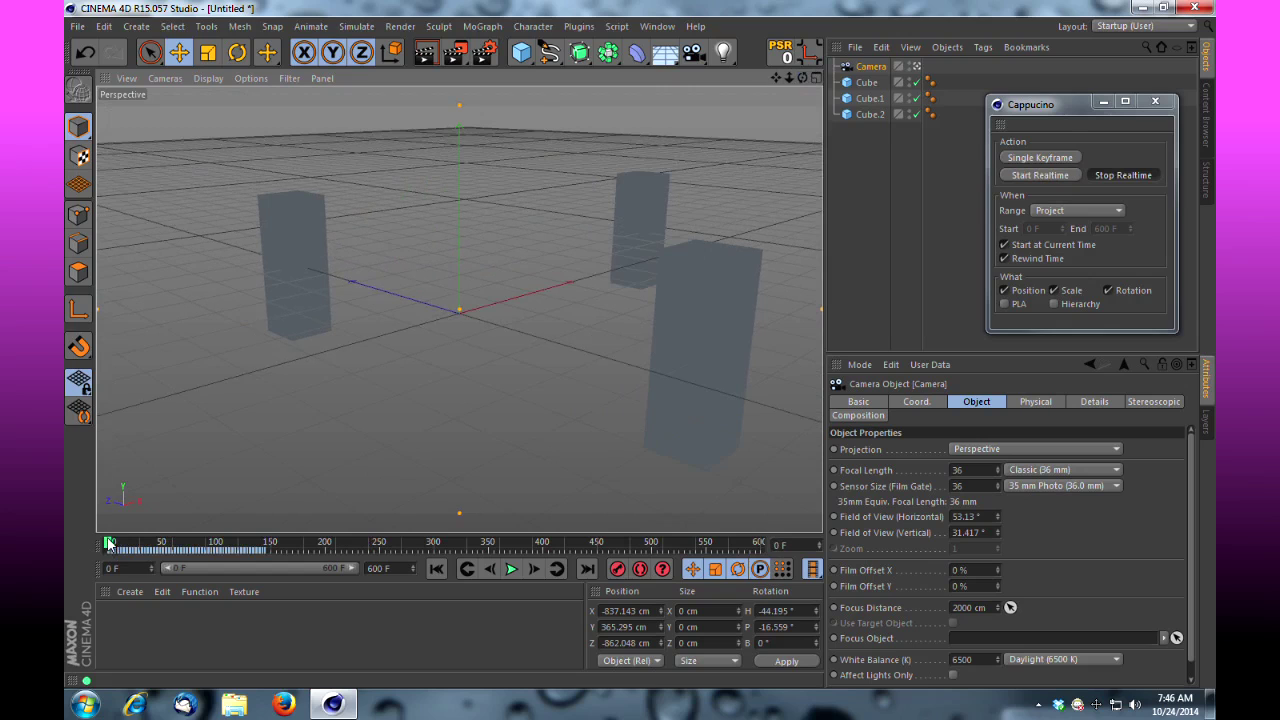
# Play back the recorded camera animation from frame 0.
pyautogui.moveTo(110, 543)
pyautogui.mouseDown()
pyautogui.moveTo(214, 545)
pyautogui.moveTo(108, 545)
pyautogui.mouseUp()
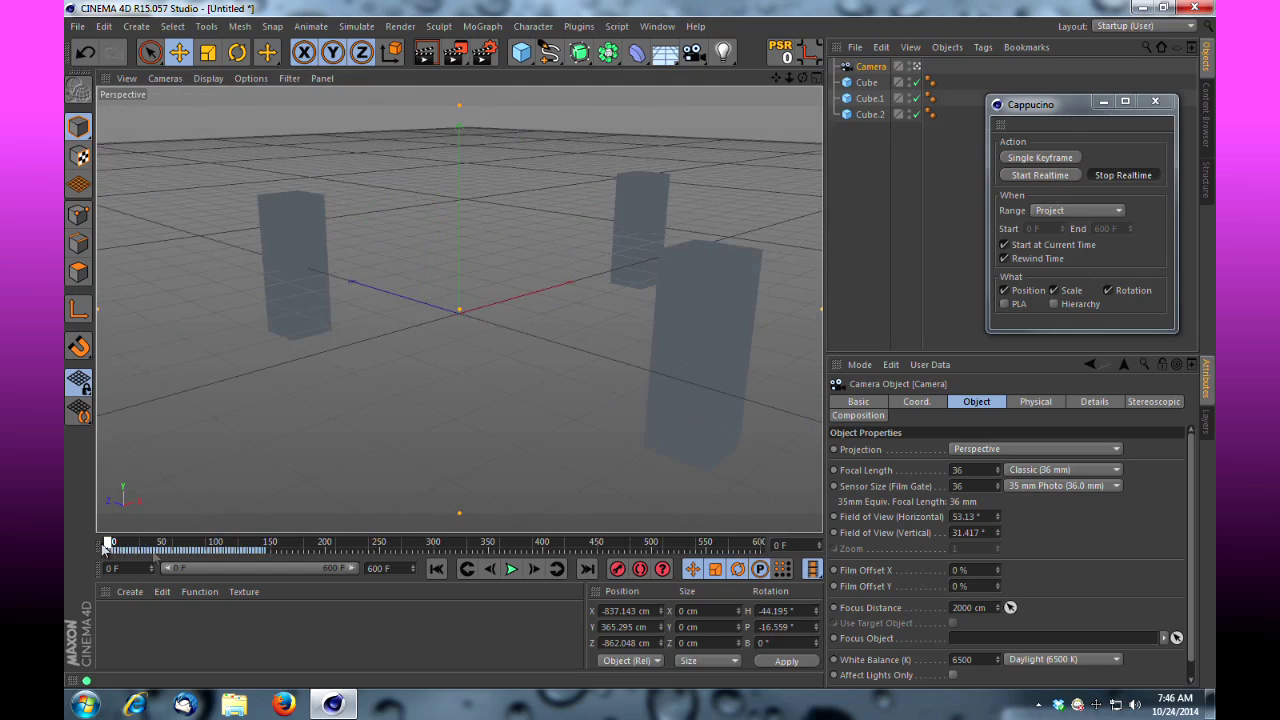
pyautogui.click(508, 569)
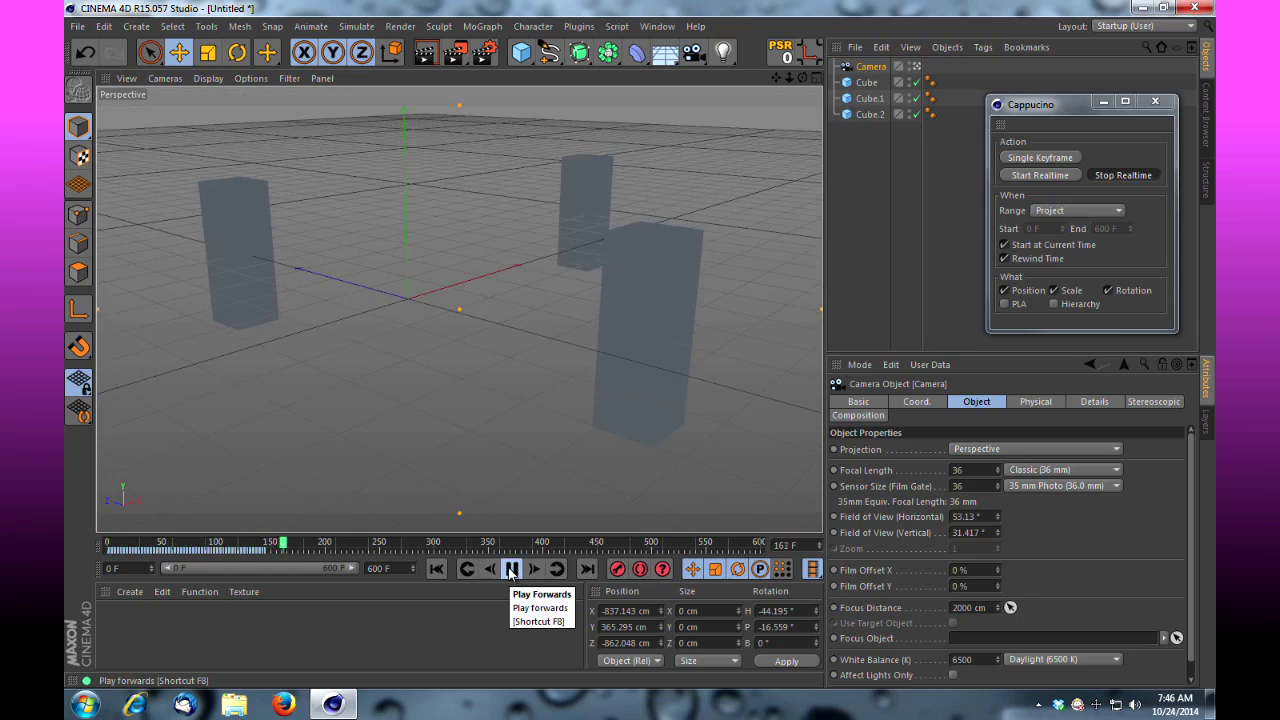
pyautogui.click(510, 569)
# Select all the recorded camera keyframes on the timeline and delete them.
pyautogui.moveTo(315, 555); pyautogui.dragTo(64, 545)
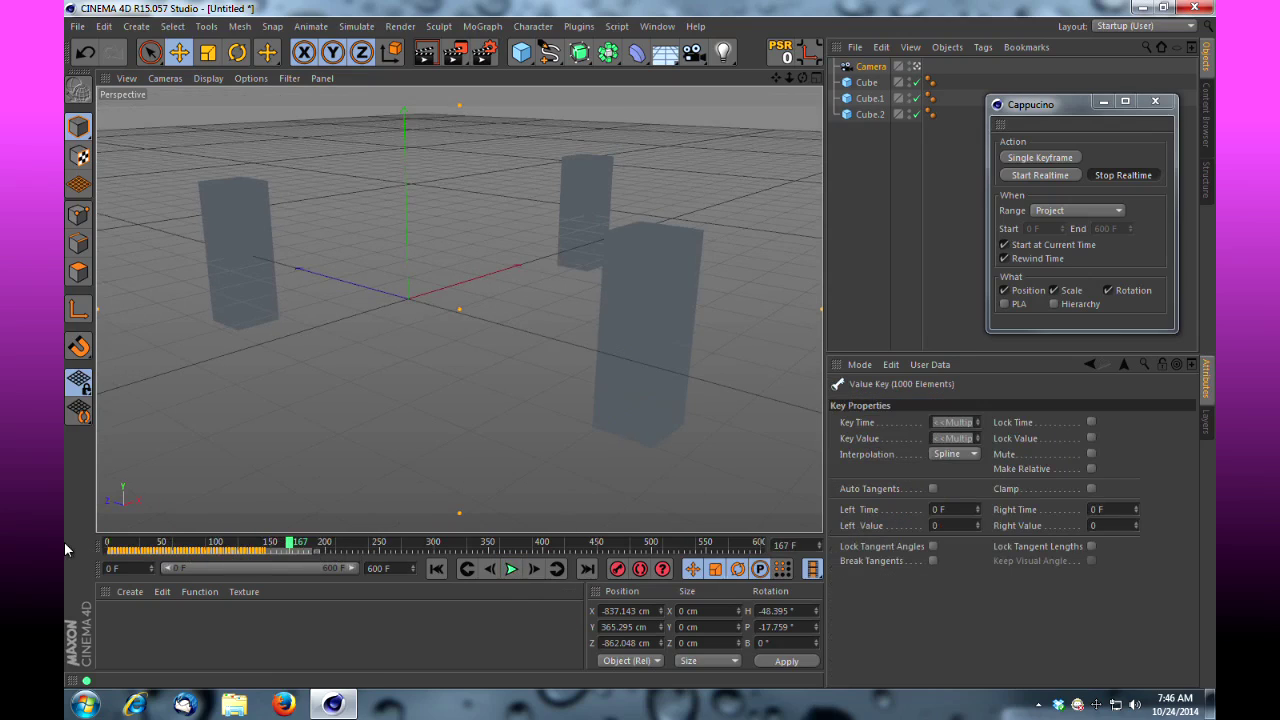
pyautogui.press('Delete')
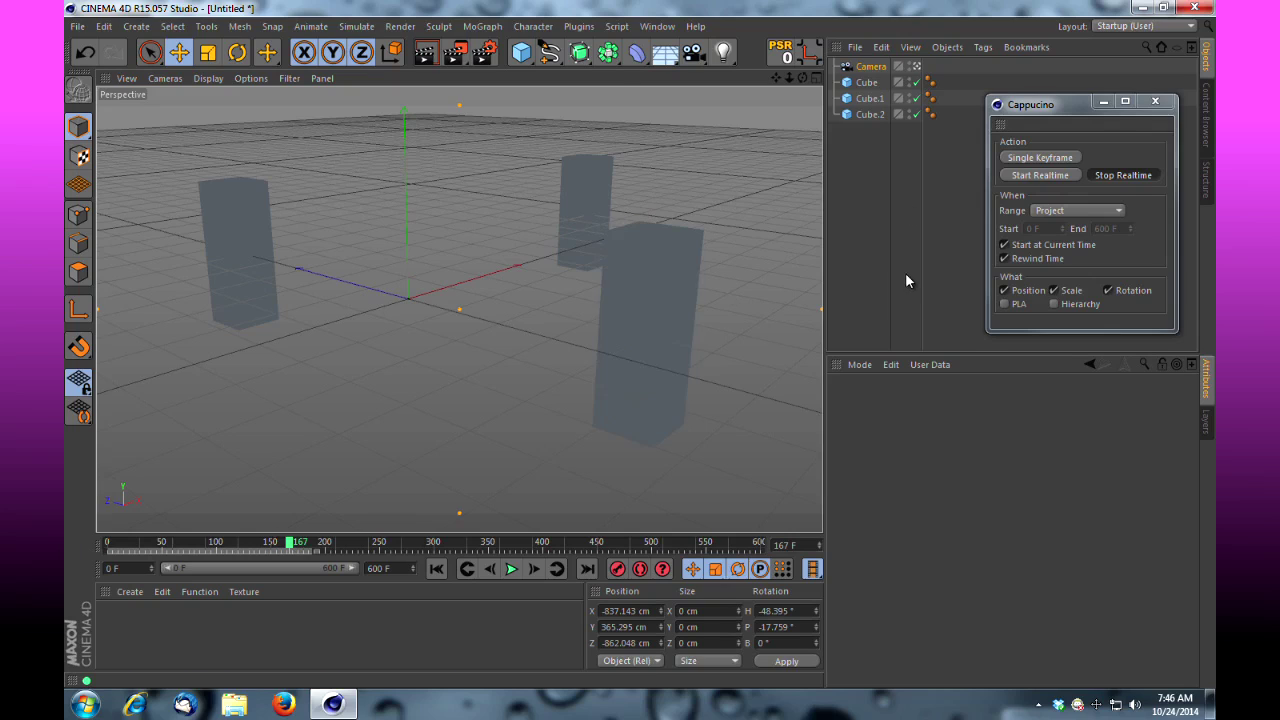
# Add a Null object and apply a Target tag to the camera.
pyautogui.click(521, 52)
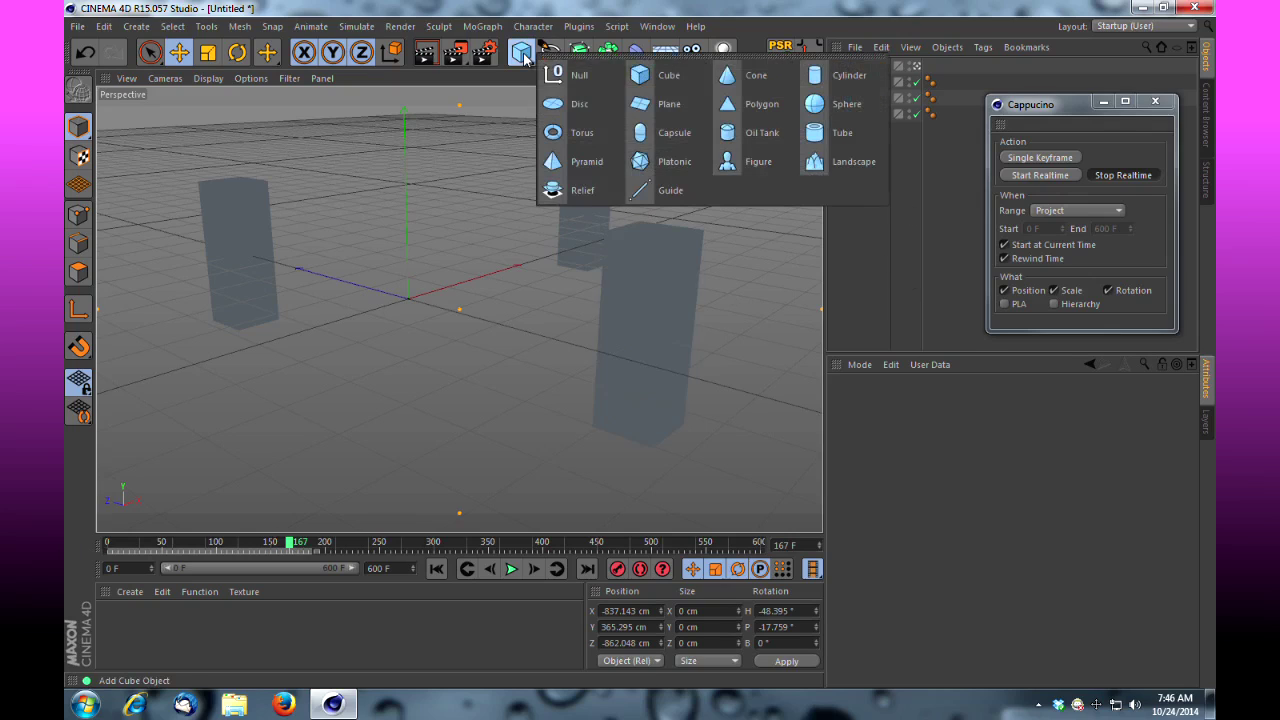
pyautogui.click(577, 76)
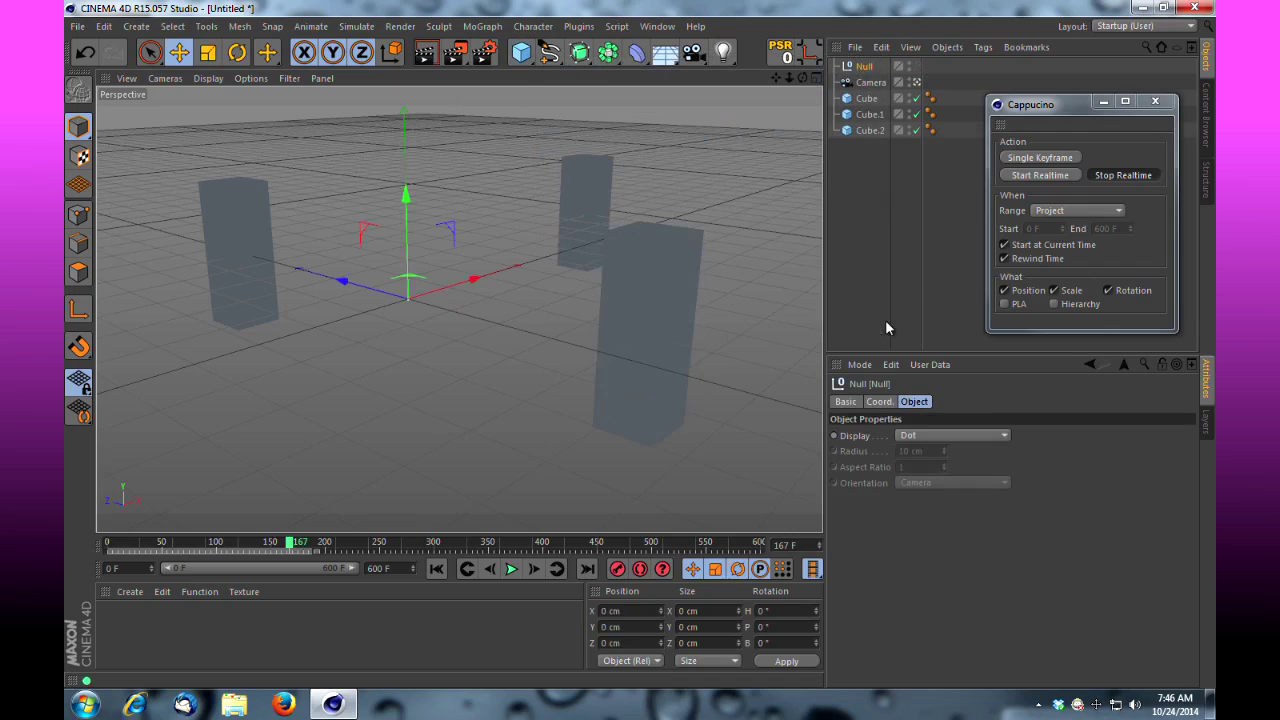
pyautogui.click(868, 83)
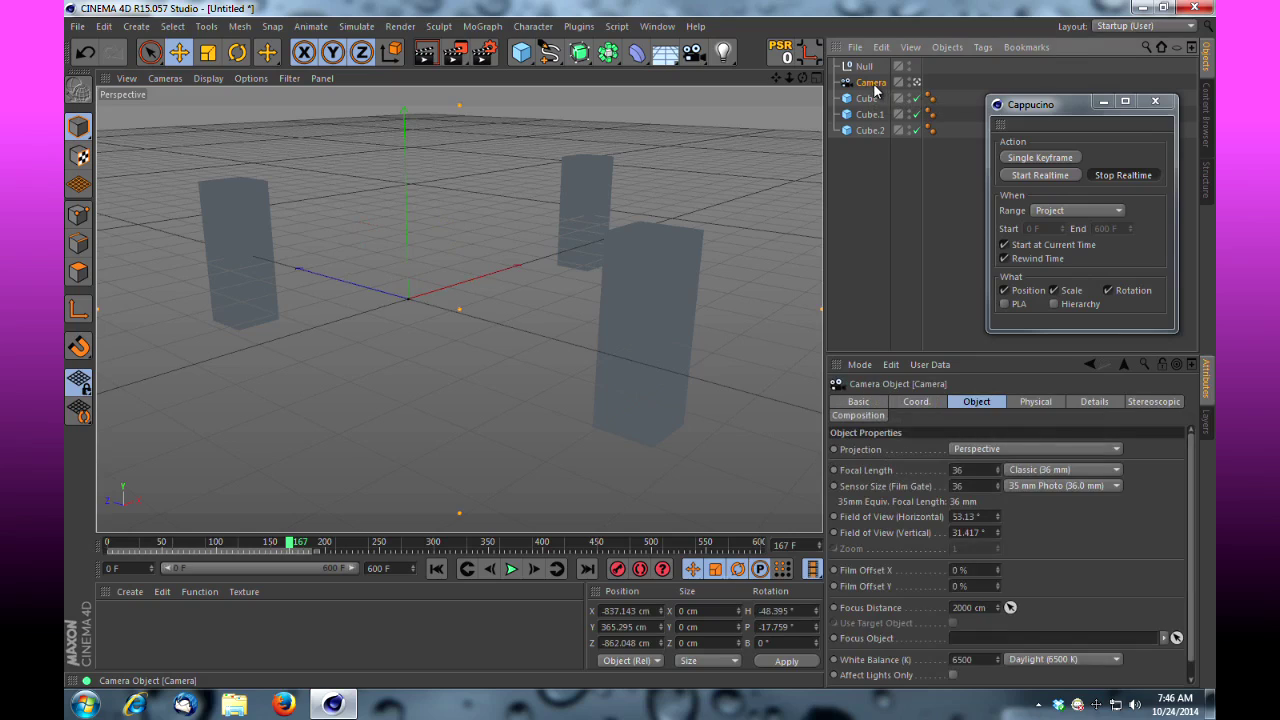
pyautogui.rightClick(873, 88)
pyautogui.moveTo(943, 37)
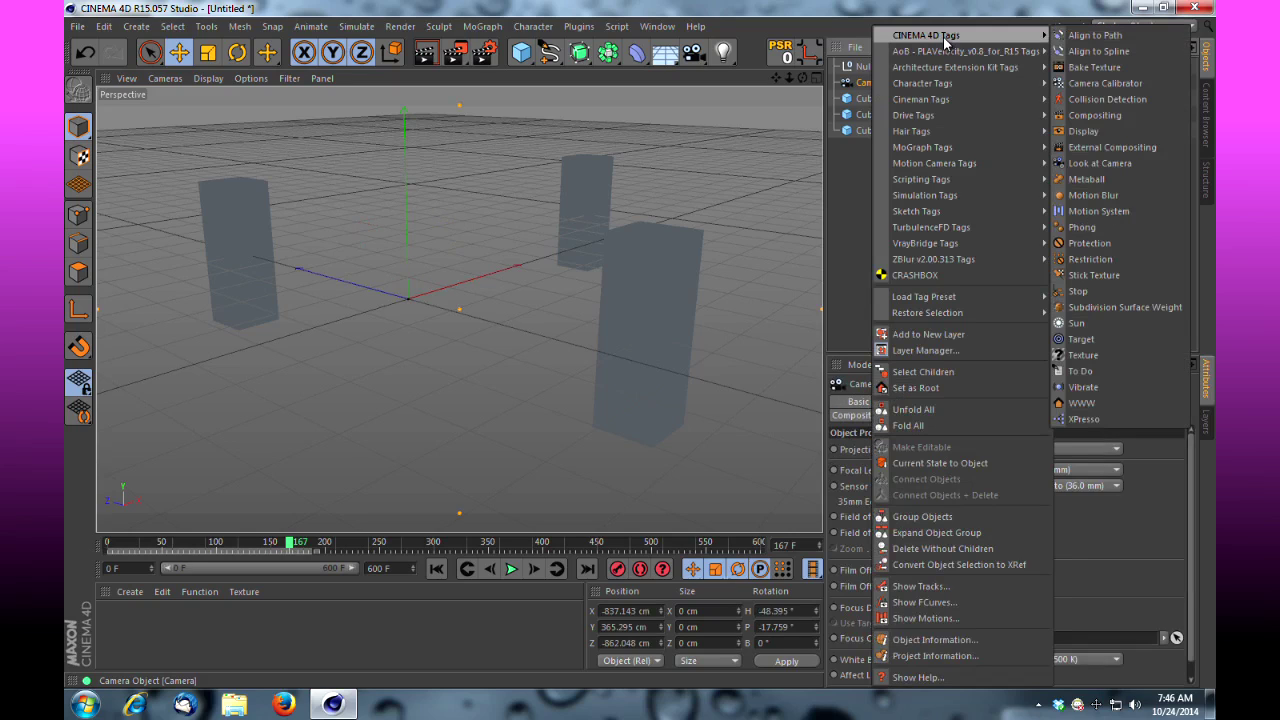
pyautogui.click(1122, 339)
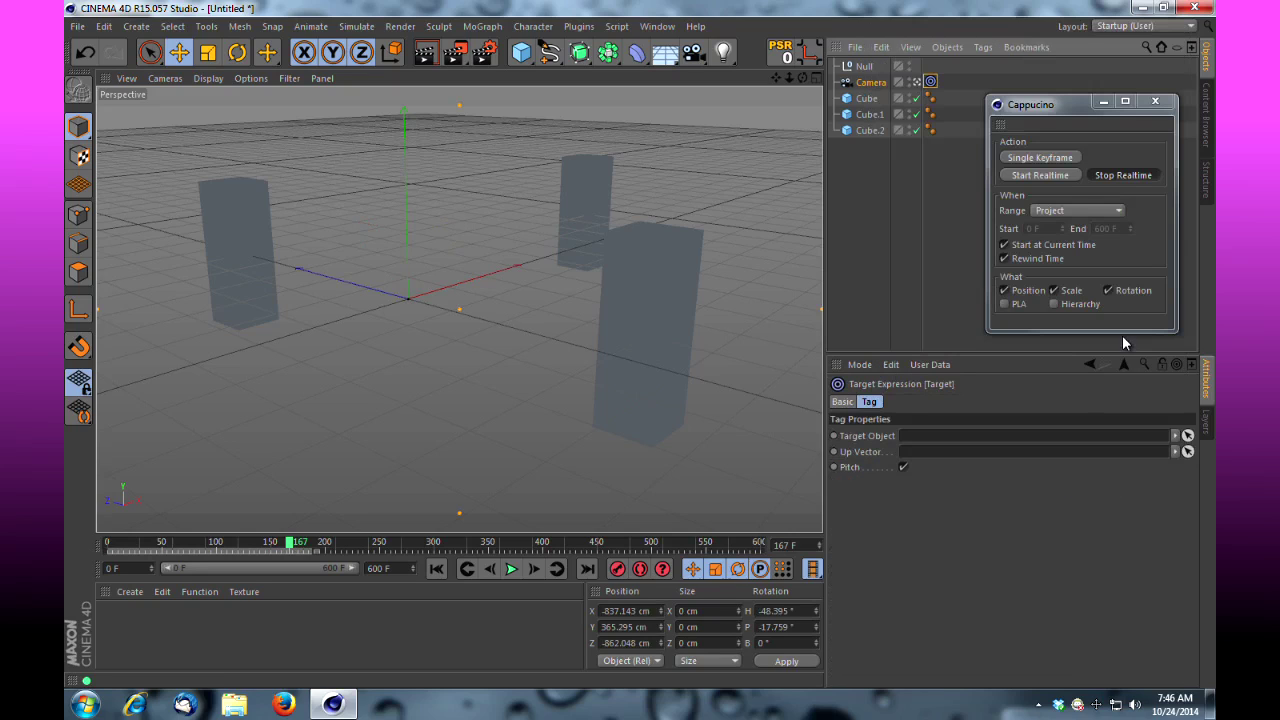
# Assign the Null as the target object of the camera's Target tag.
pyautogui.click(930, 83)
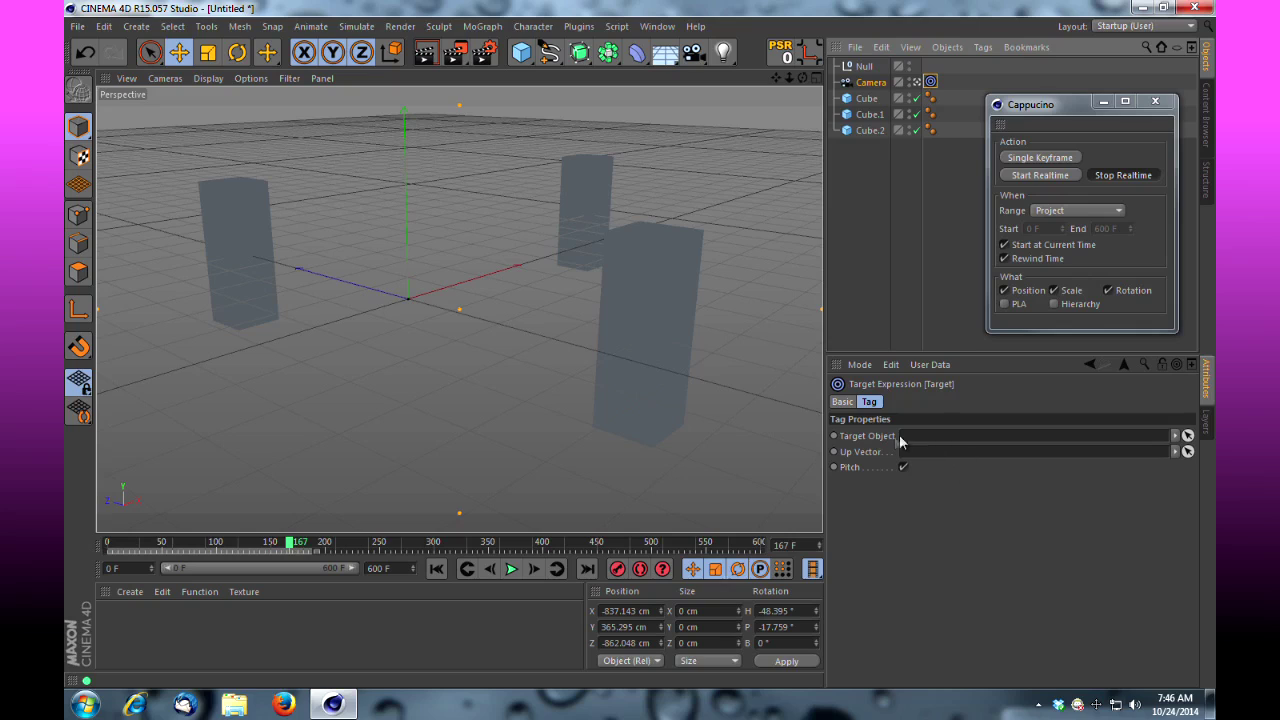
pyautogui.moveTo(866, 66); pyautogui.dragTo(930, 227)
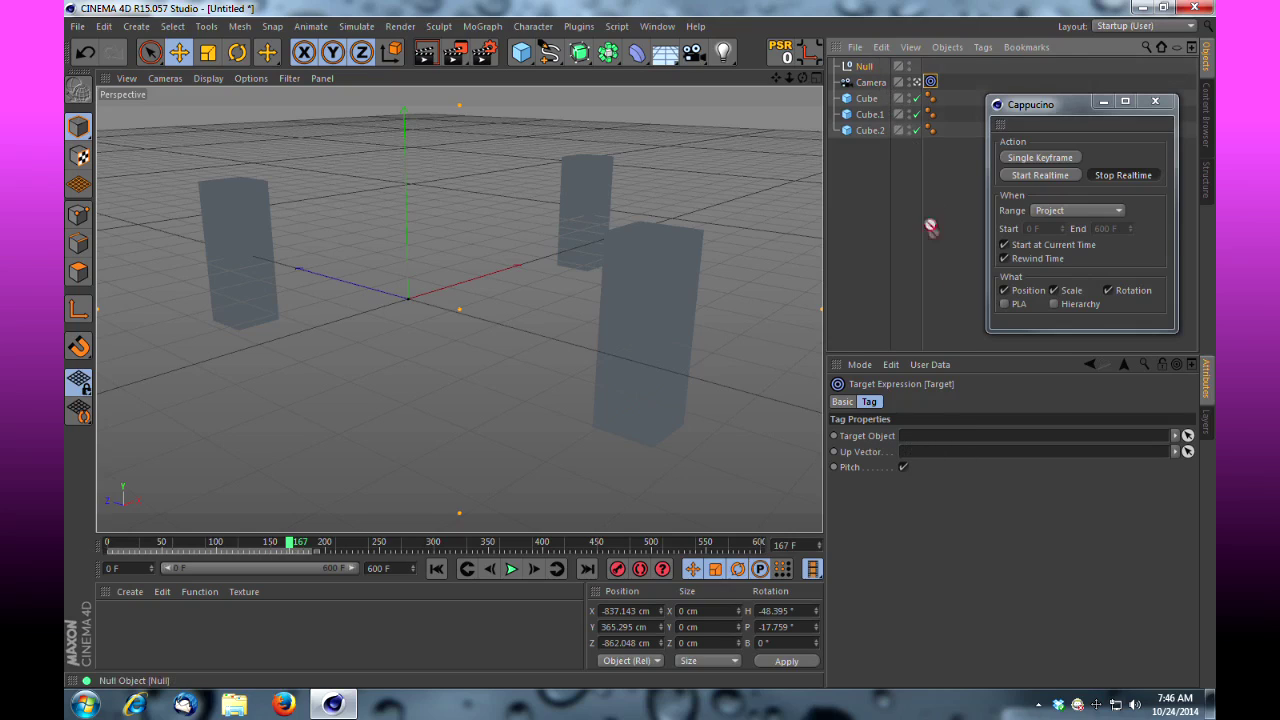
pyautogui.moveTo(963, 388); pyautogui.dragTo(958, 437)
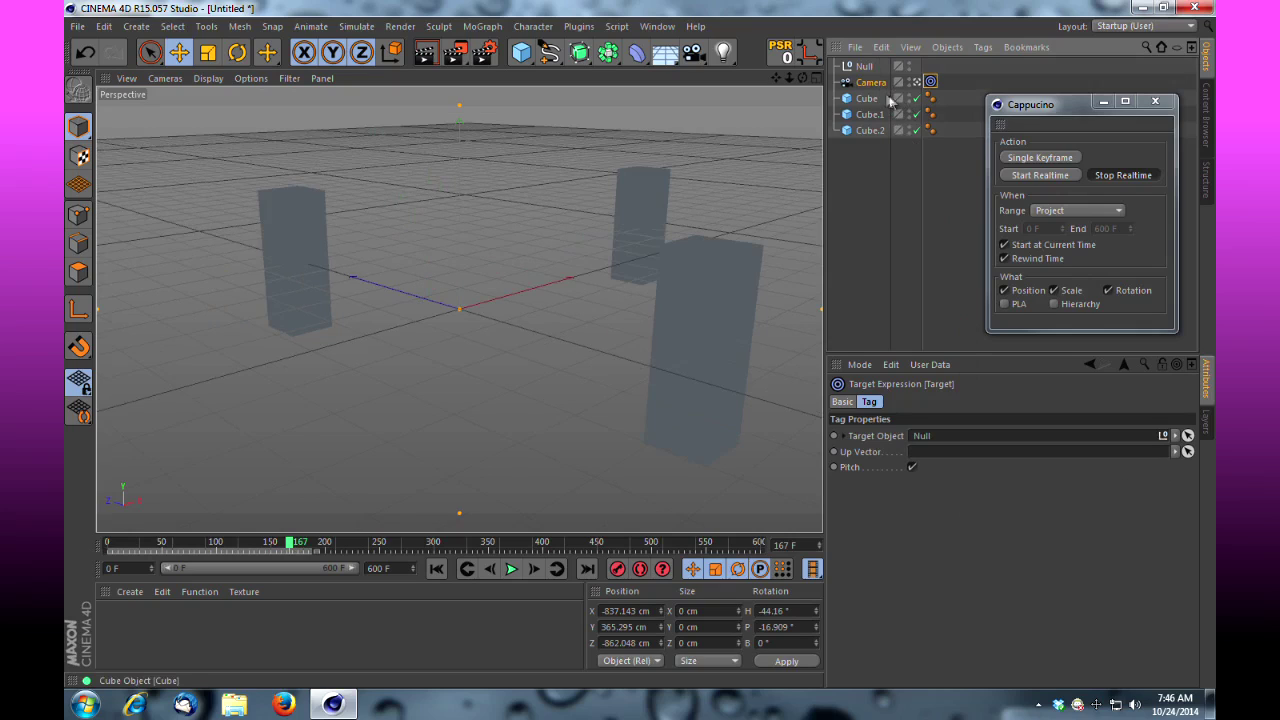
# Record the Null's motion in real time with Cappucino while moving it freely among the three pillars.
pyautogui.click(865, 68)
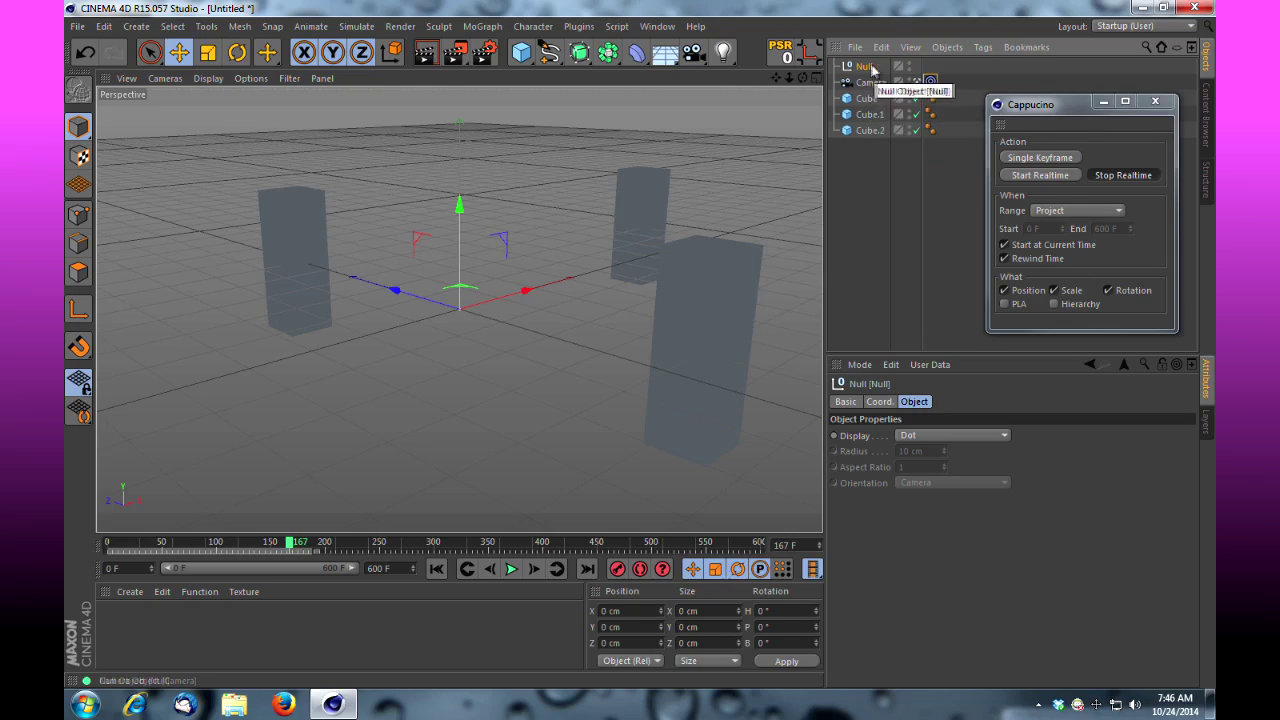
pyautogui.click(1042, 176)
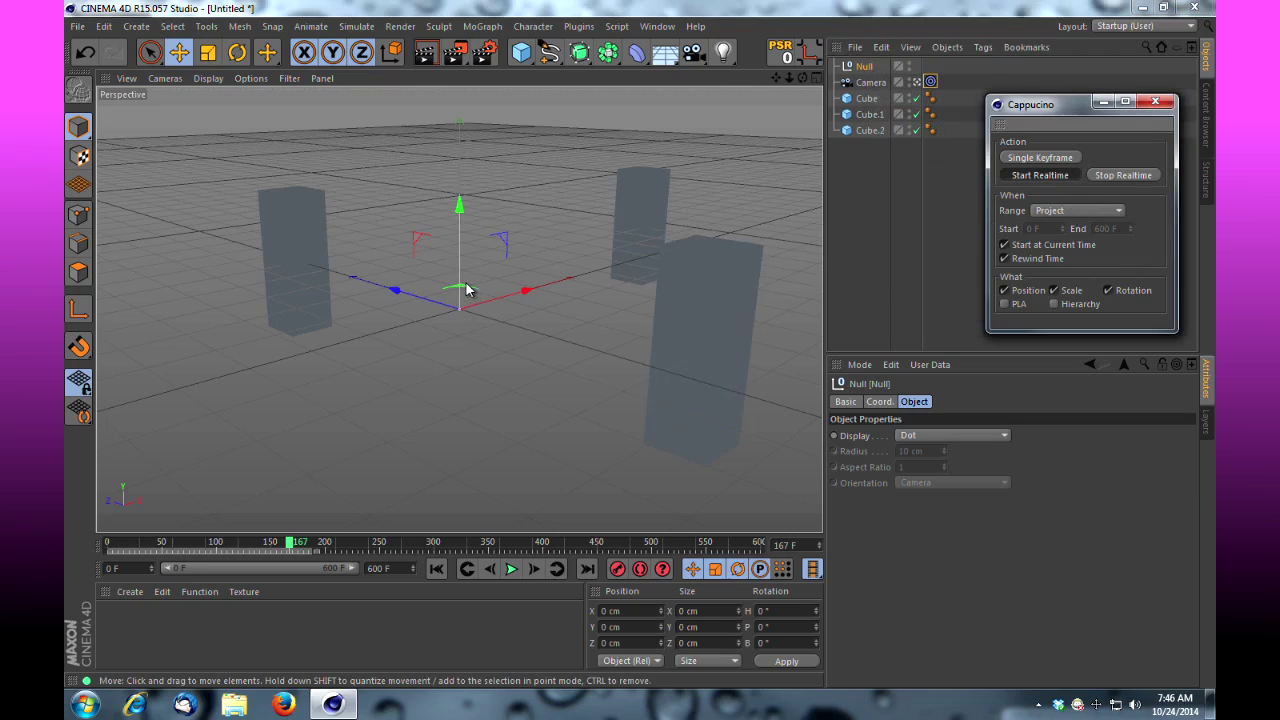
pyautogui.moveTo(466, 288)
pyautogui.mouseDown()
pyautogui.moveTo(506, 297)
pyautogui.moveTo(405, 288)
pyautogui.moveTo(561, 249)
pyautogui.moveTo(610, 346)
pyautogui.moveTo(290, 274)
pyautogui.moveTo(356, 263)
pyautogui.moveTo(334, 266)
pyautogui.moveTo(323, 233)
pyautogui.moveTo(309, 270)
pyautogui.moveTo(549, 246)
pyautogui.moveTo(760, 260)
pyautogui.moveTo(660, 285)
pyautogui.moveTo(688, 358)
pyautogui.moveTo(634, 224)
pyautogui.moveTo(490, 289)
pyautogui.moveTo(343, 258)
pyautogui.moveTo(549, 270)
pyautogui.moveTo(652, 259)
pyautogui.moveTo(693, 355)
pyautogui.moveTo(696, 412)
pyautogui.moveTo(684, 318)
pyautogui.moveTo(638, 208)
pyautogui.moveTo(626, 233)
pyautogui.moveTo(282, 284)
pyautogui.moveTo(580, 291)
pyautogui.moveTo(627, 386)
pyautogui.moveTo(705, 387)
pyautogui.moveTo(630, 241)
pyautogui.mouseUp()
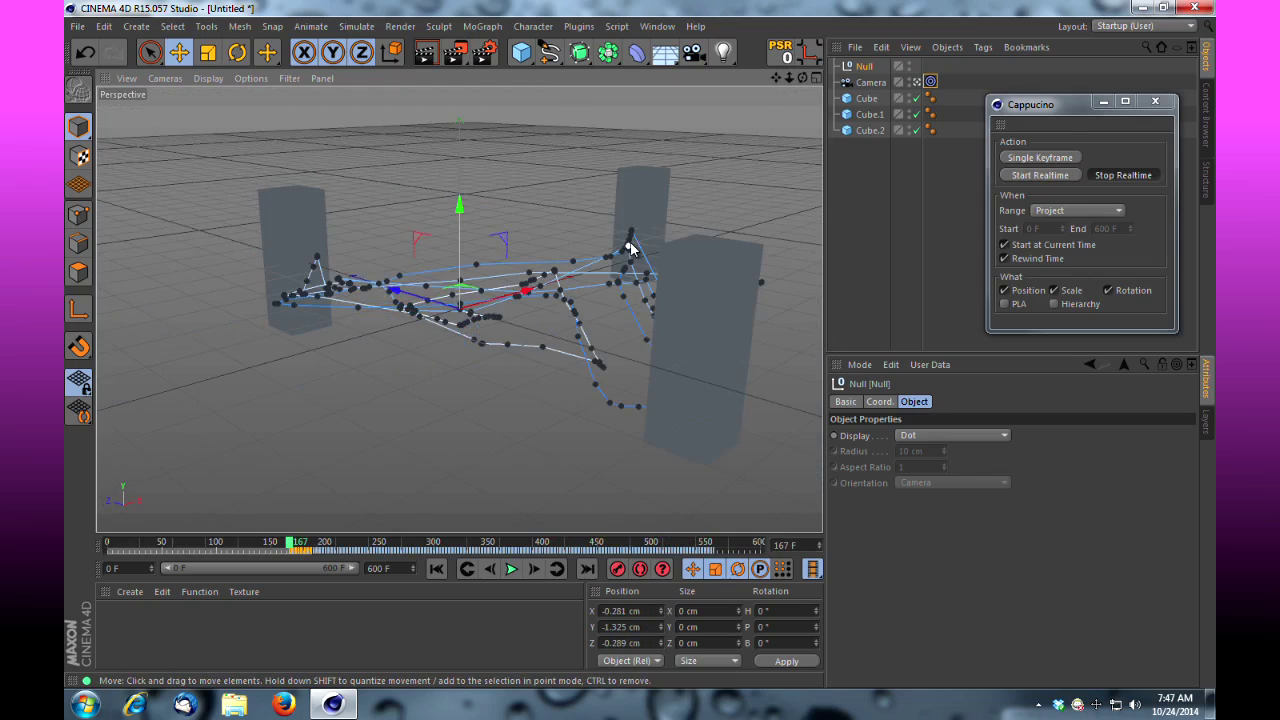
# Scrub the timeline between frames 167 and 358 to review how the camera follows the recorded Null.
pyautogui.moveTo(297, 545); pyautogui.dragTo(497, 567)
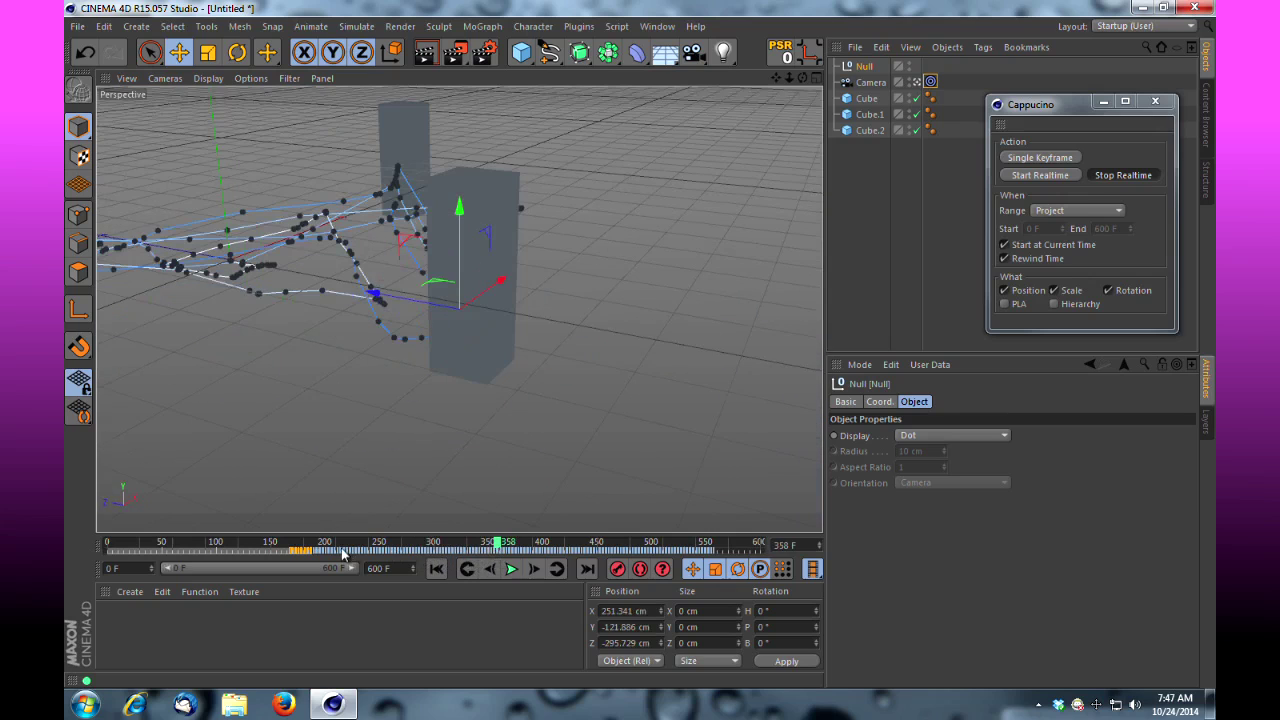
pyautogui.moveTo(497, 546); pyautogui.dragTo(466, 550)
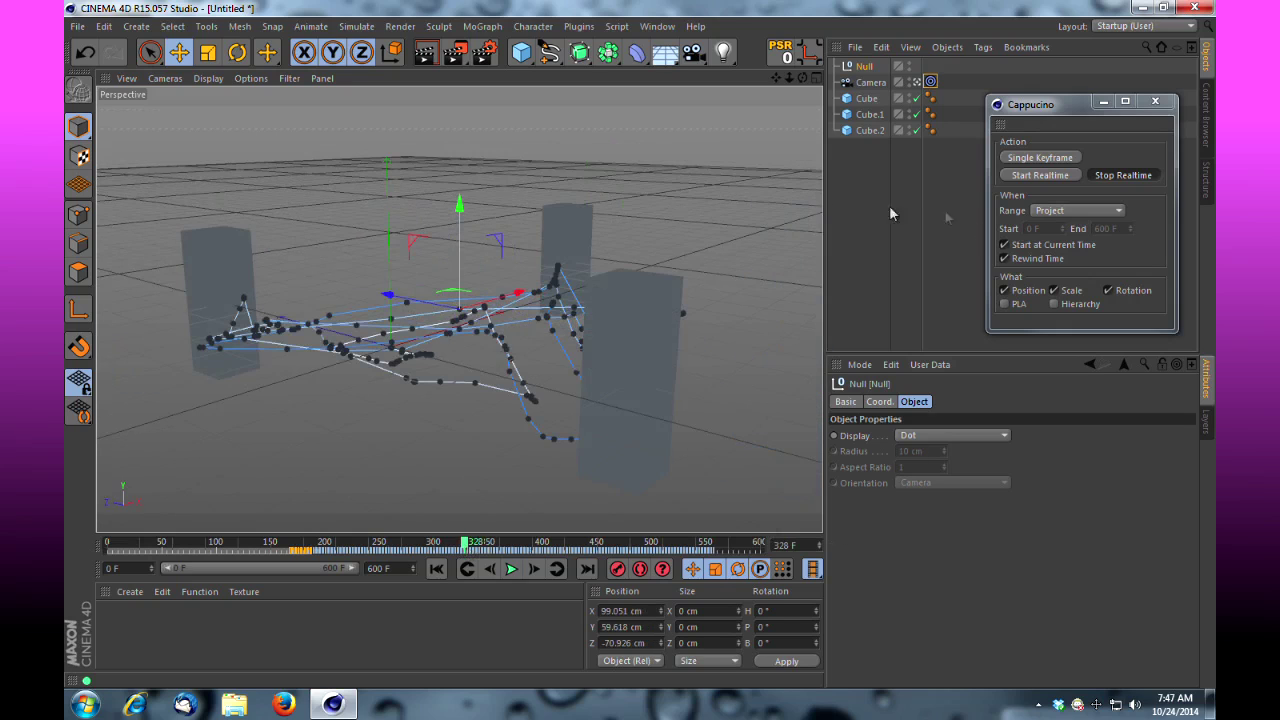
pyautogui.click(526, 27)
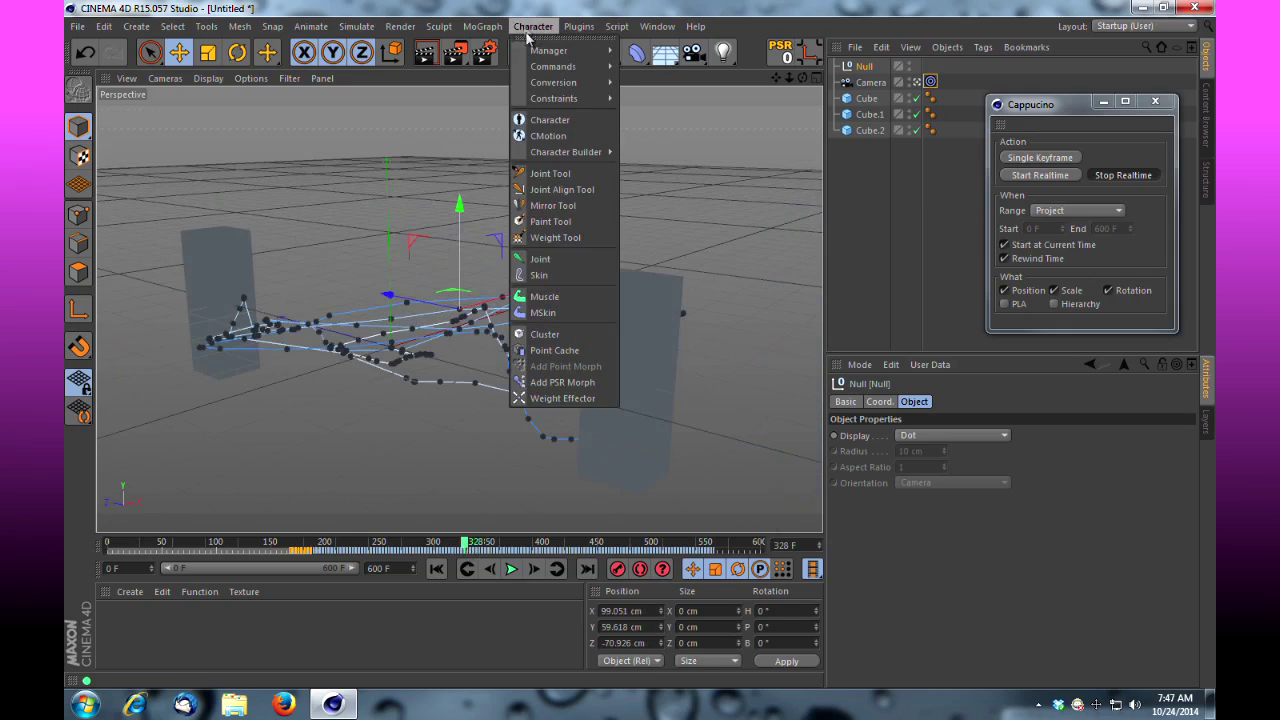
pyautogui.moveTo(537, 57)
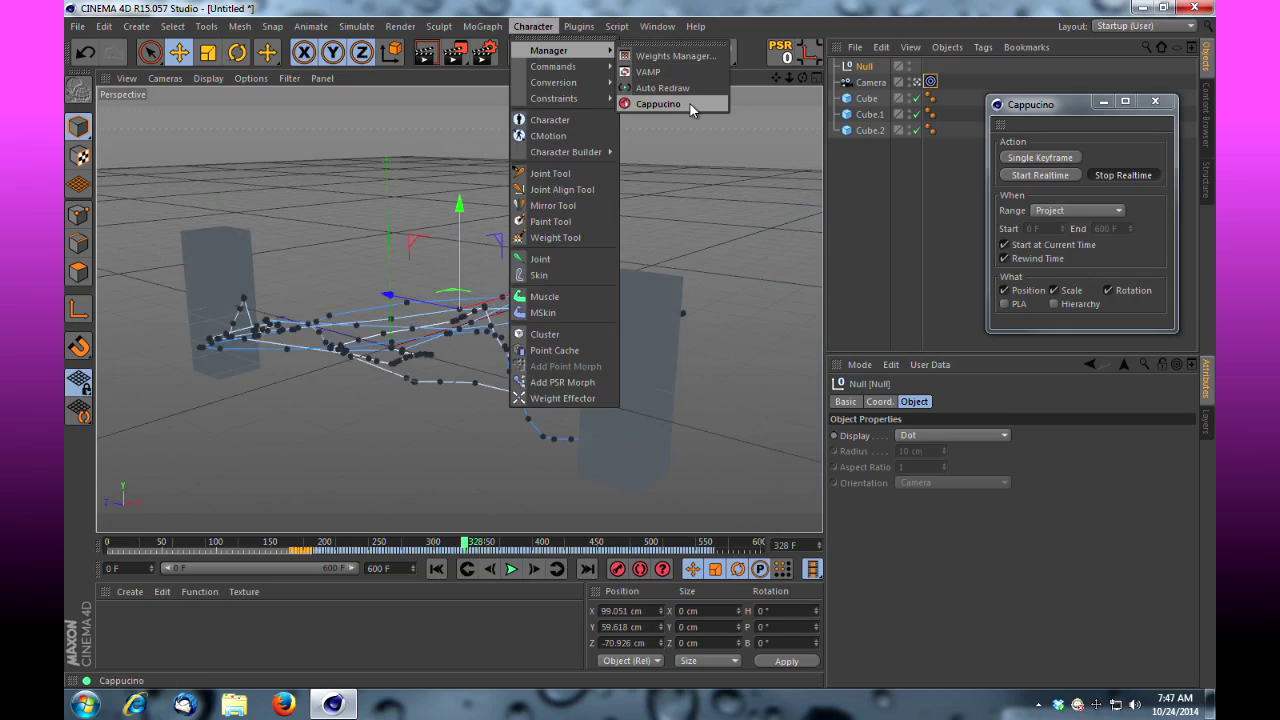
pyautogui.click(755, 5)
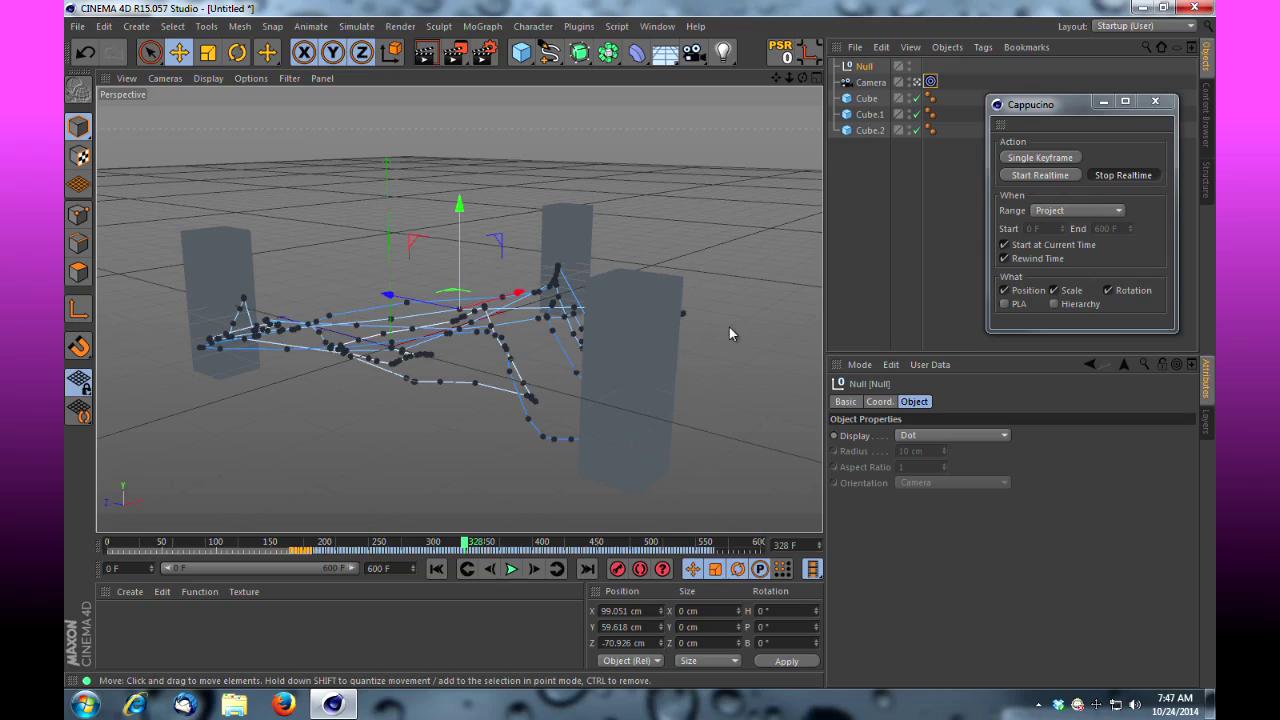